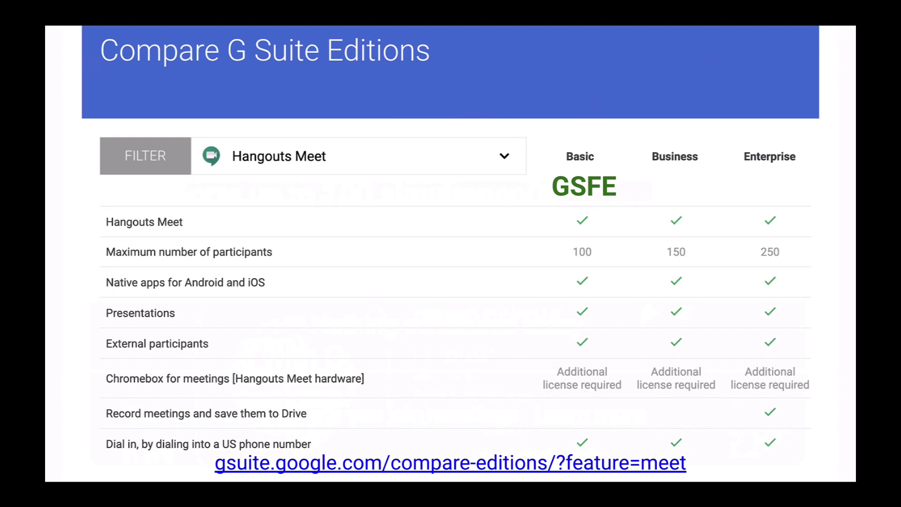
# Step: Exit the slideshow so the Slides editor shows slide 6, Compare G Suite Editions
pyautogui.press('Escape')
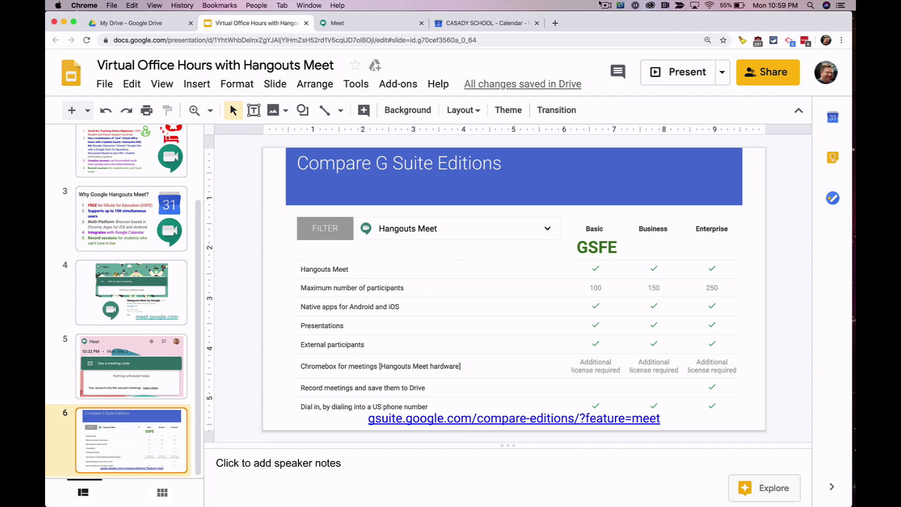
# Step: Draft a 'Test Live Office Hours' event on Mar 2, 2020 from 11:02pm to 11:30pm
pyautogui.click(484, 27)
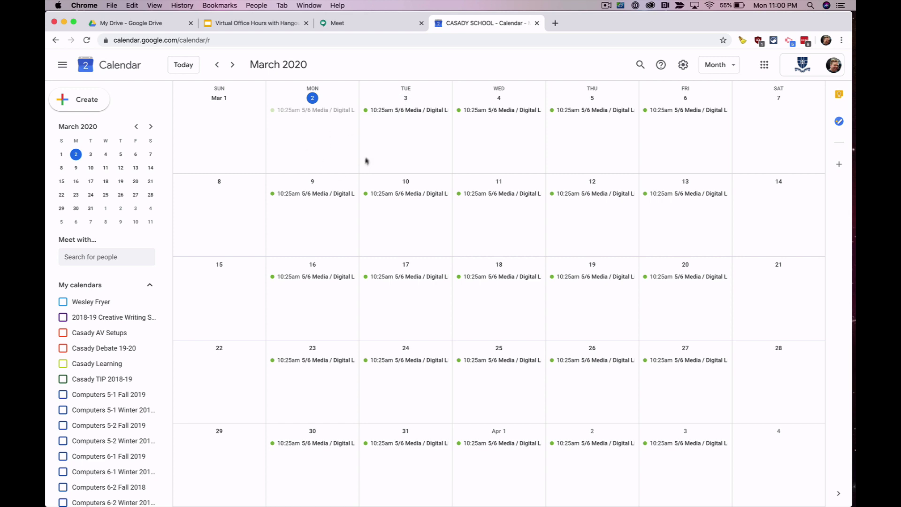
pyautogui.click(318, 157)
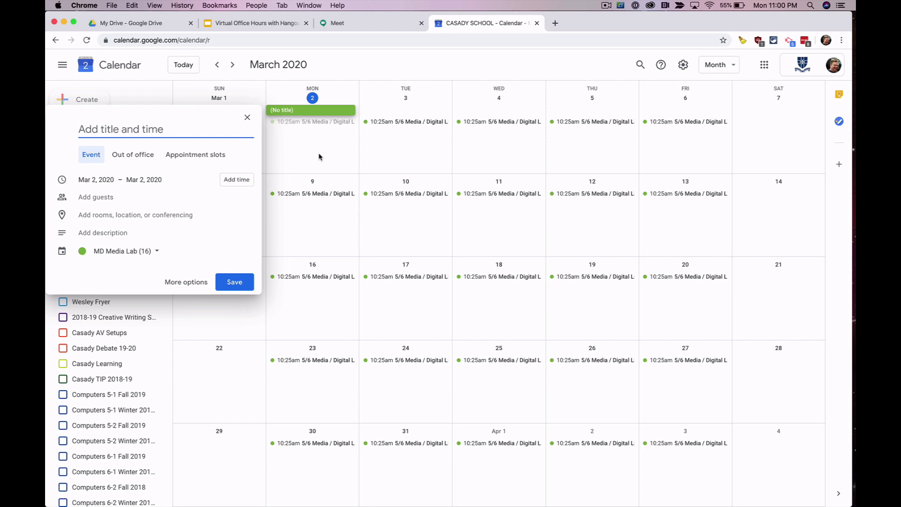
pyautogui.write('Test Live Office H')
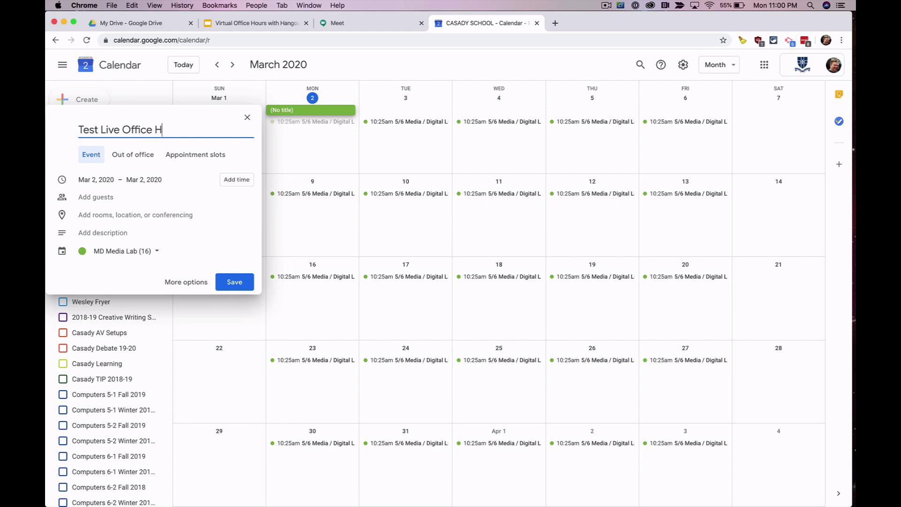
pyautogui.write('ours')
pyautogui.click(229, 180)
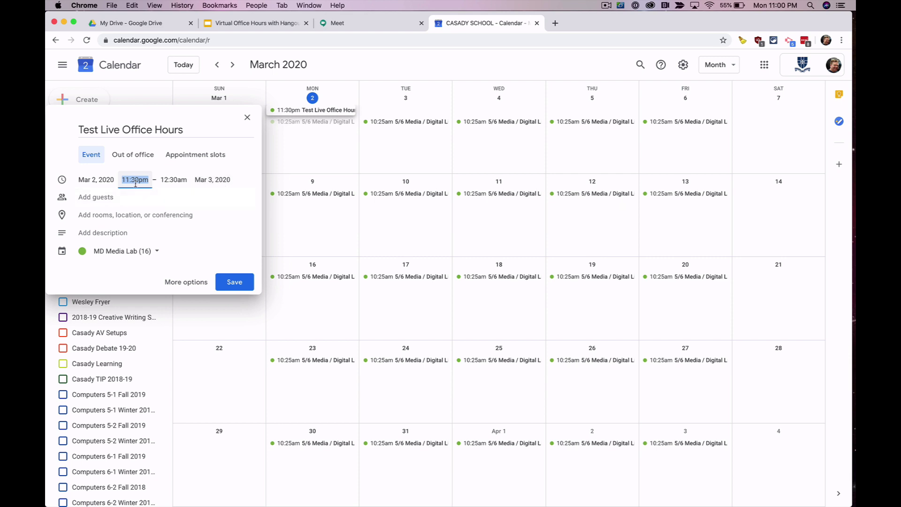
pyautogui.write('11')
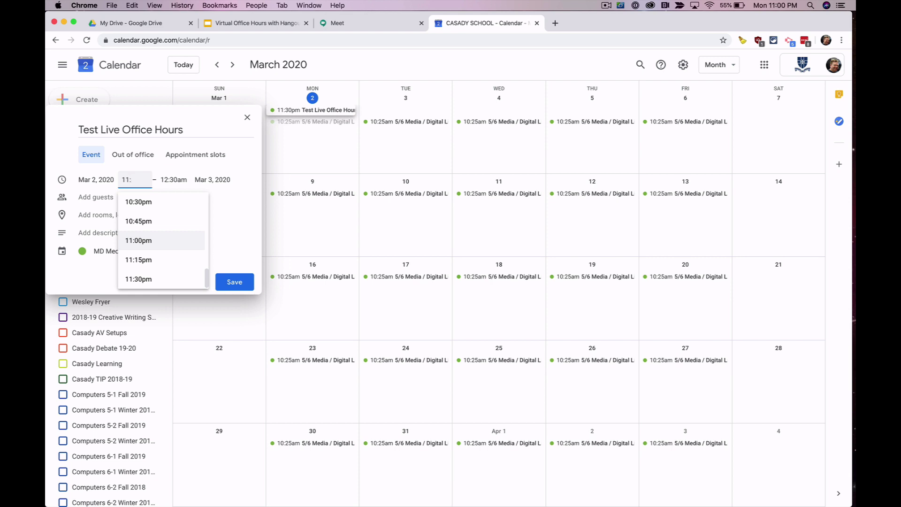
pyautogui.write(':02')
pyautogui.click(172, 181)
pyautogui.write('11')
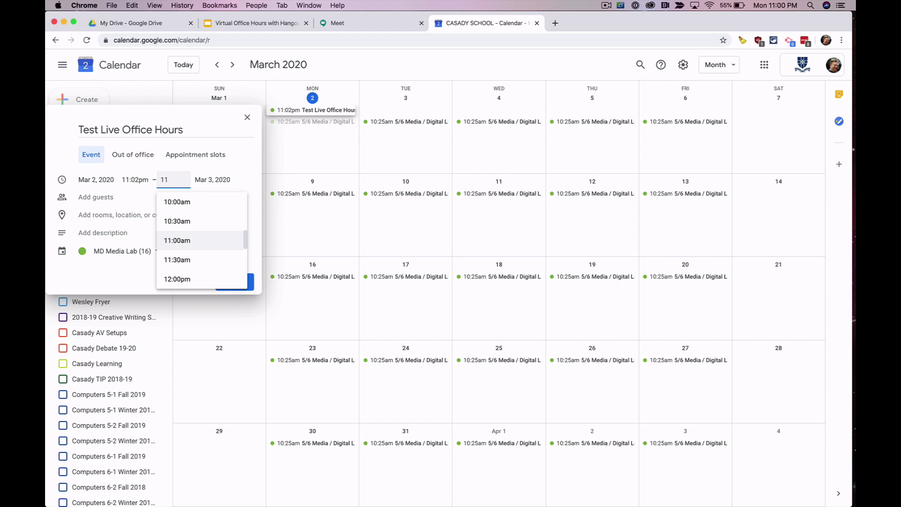
pyautogui.write(':30pm')
pyautogui.press('Return')
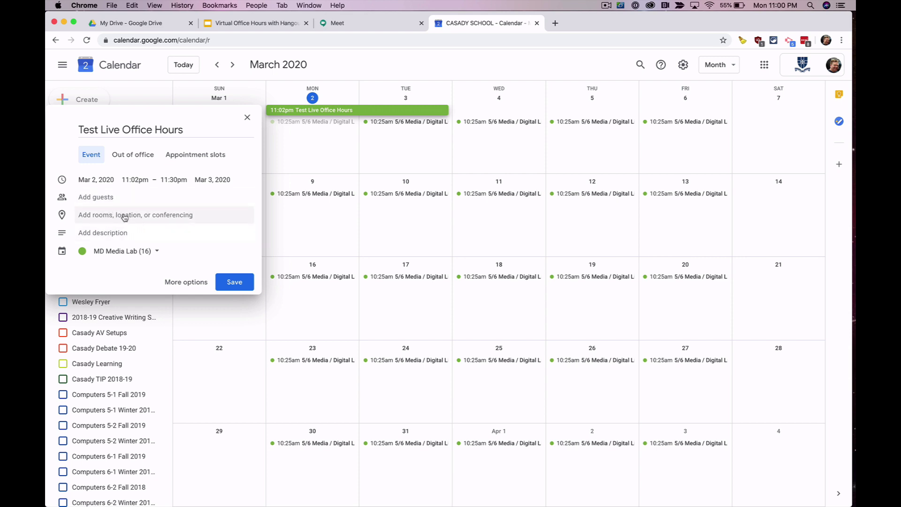
# Step: Open the event's full details page and leave it on the MD Media Lab (16) calendar
pyautogui.click(186, 283)
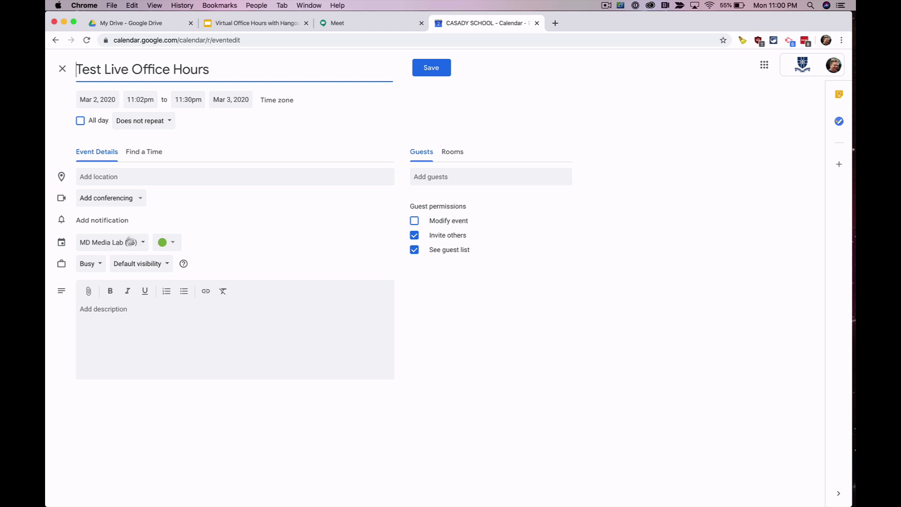
pyautogui.click(133, 243)
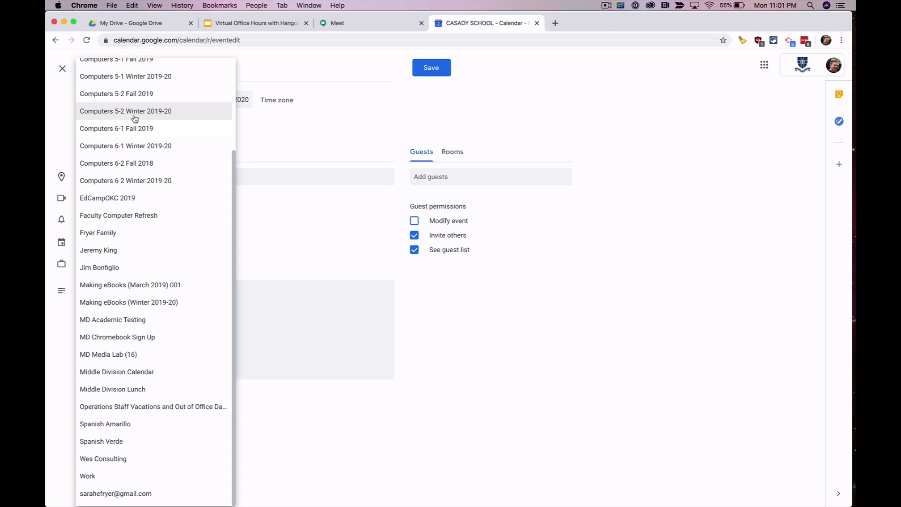
pyautogui.click(251, 209)
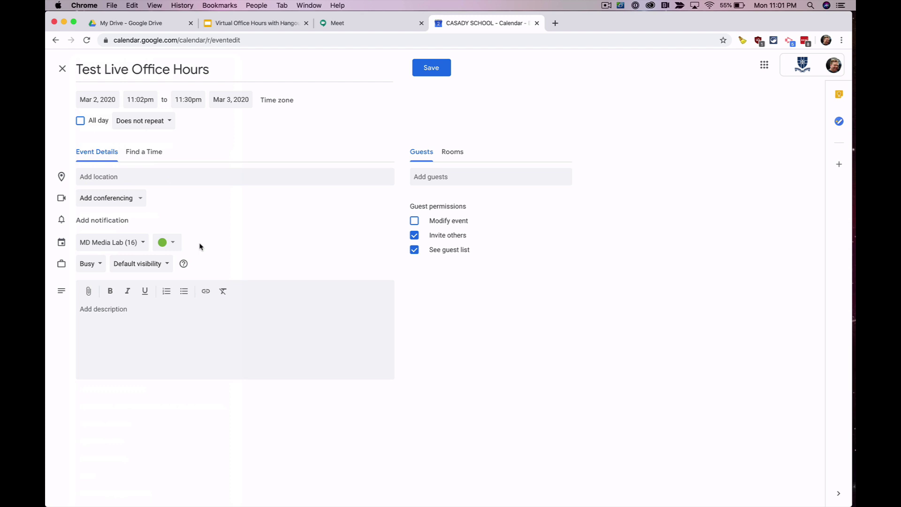
# Step: Set the location to 'On Google Hangouts Meet' and attach a Hangouts Meet video call
pyautogui.click(177, 177)
pyautogui.write('On Google H')
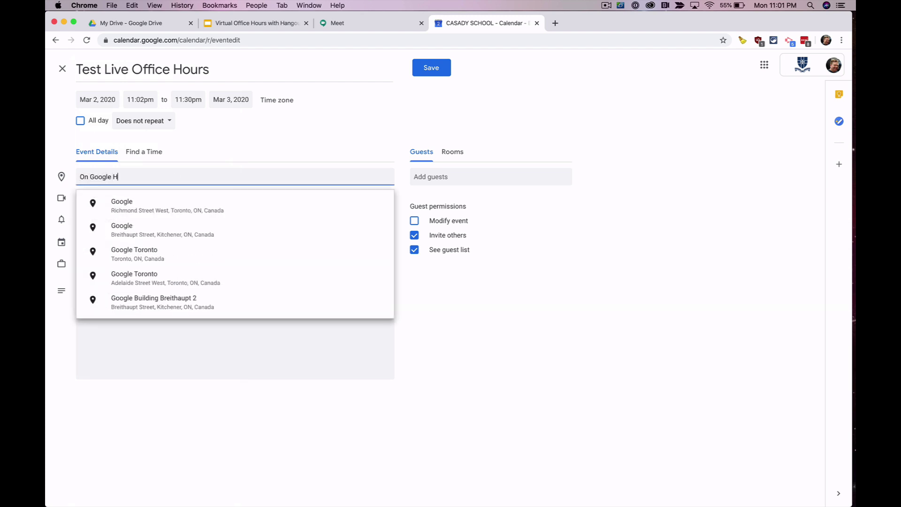
pyautogui.write('angouts Meet')
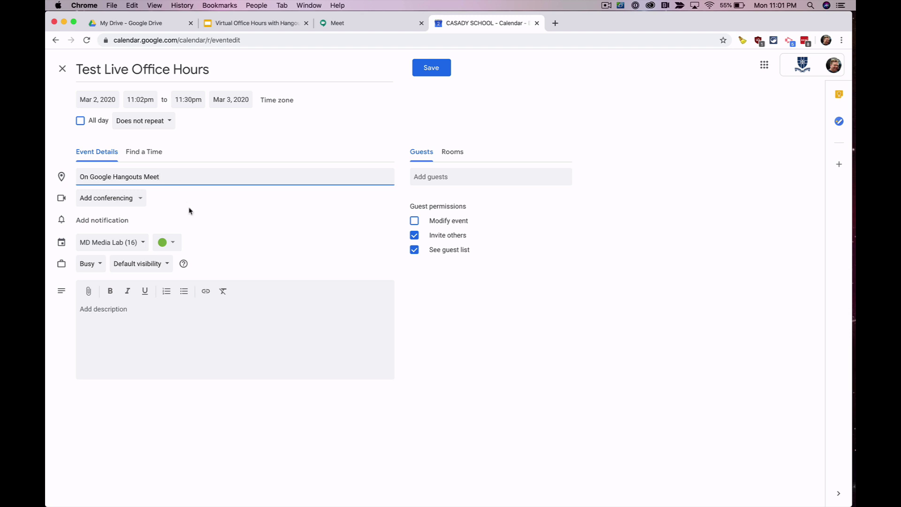
pyautogui.click(134, 203)
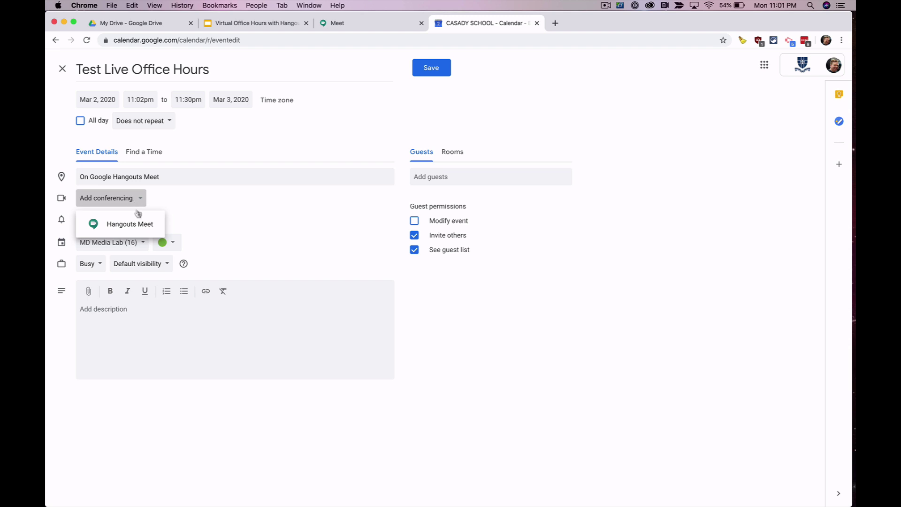
pyautogui.click(125, 224)
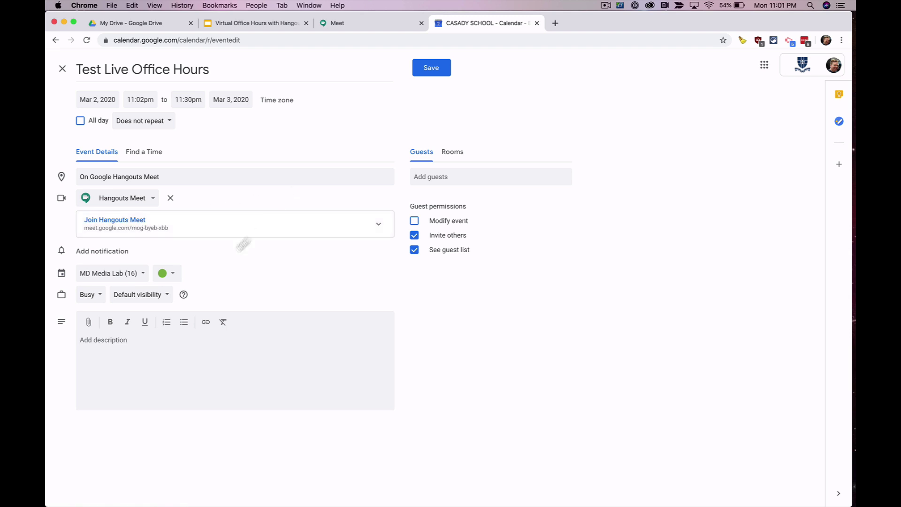
pyautogui.click(141, 275)
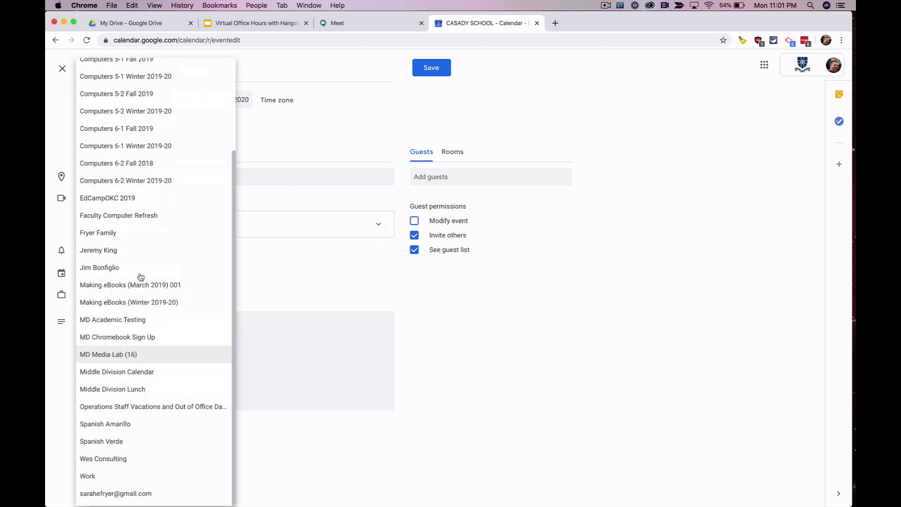
pyautogui.click(282, 276)
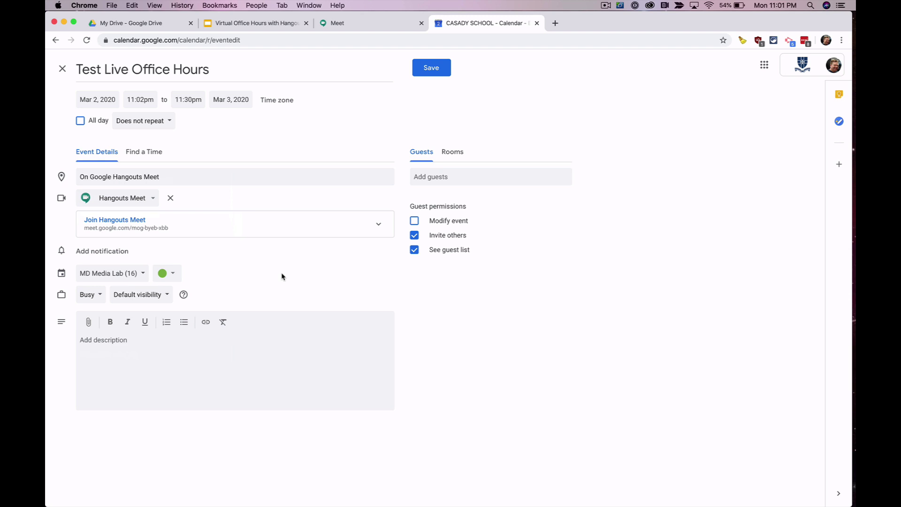
pyautogui.press('super+Tab')
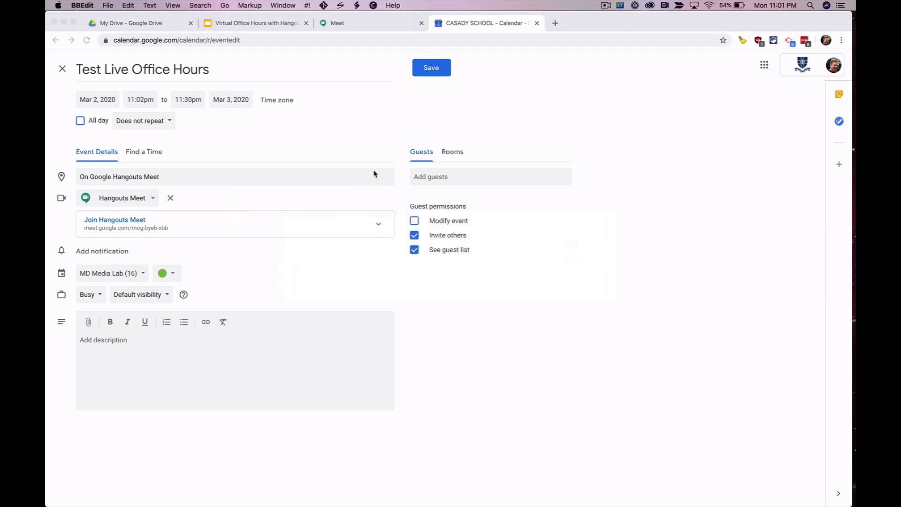
# Step: Select the four student e-mail addresses in BBEdit's untitled text 10, then return to Calendar
pyautogui.click(284, 5)
pyautogui.click(302, 153)
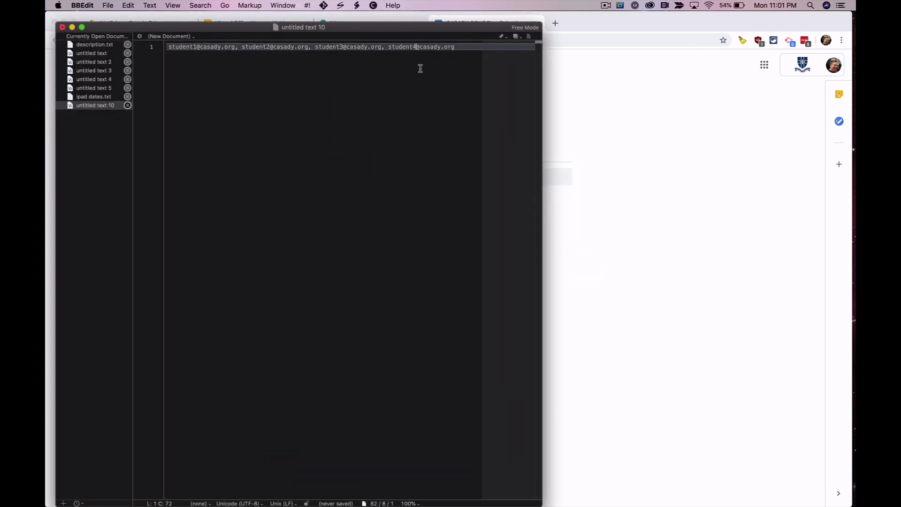
pyautogui.press('super+a')
pyautogui.press('super+c')
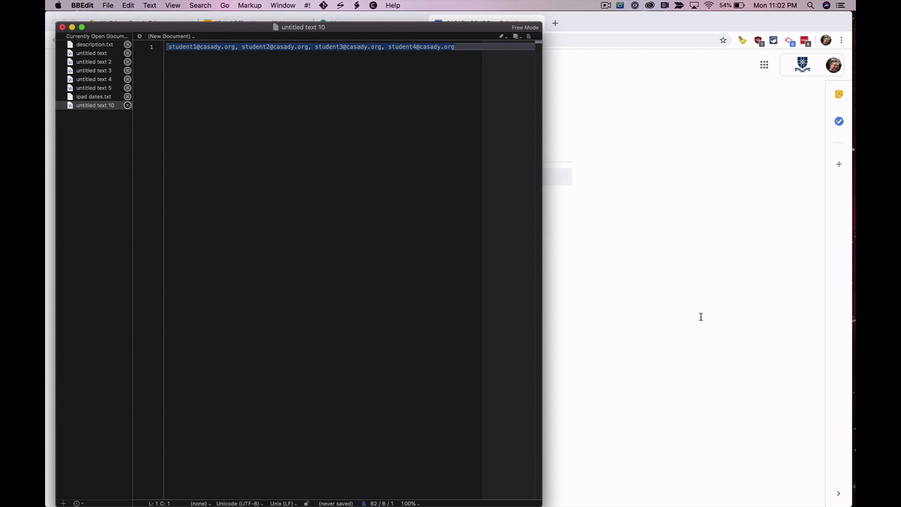
pyautogui.click(666, 311)
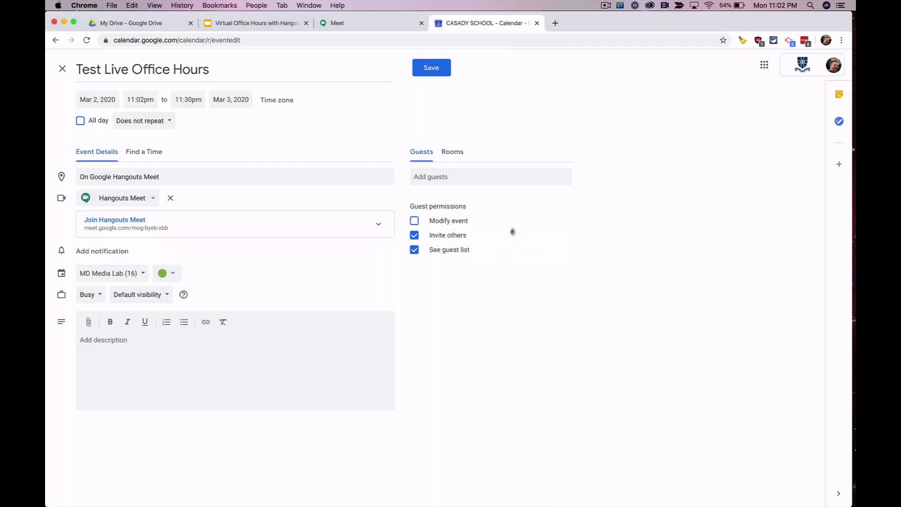
# Step: Paste the four student e-mail addresses into Guests to add them to the event
pyautogui.click(431, 176)
pyautogui.press('super+v')
pyautogui.press('Return')
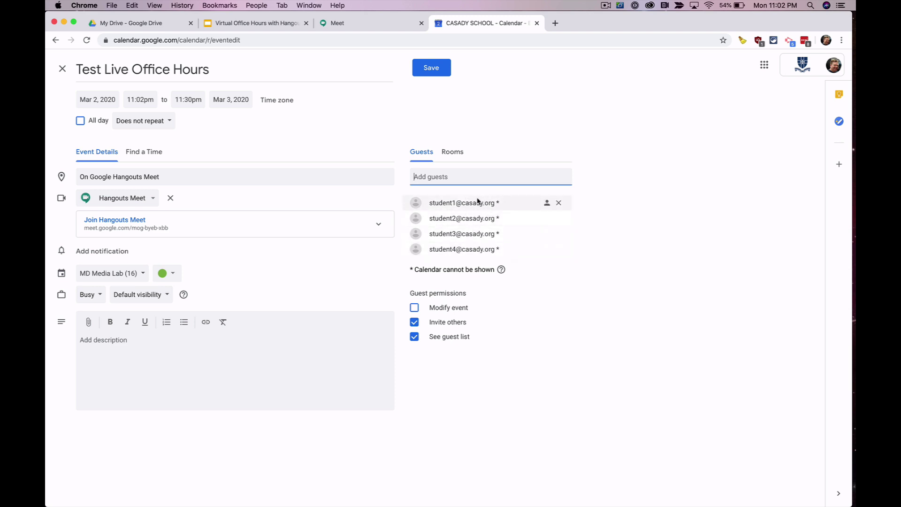
pyautogui.moveTo(480, 236)
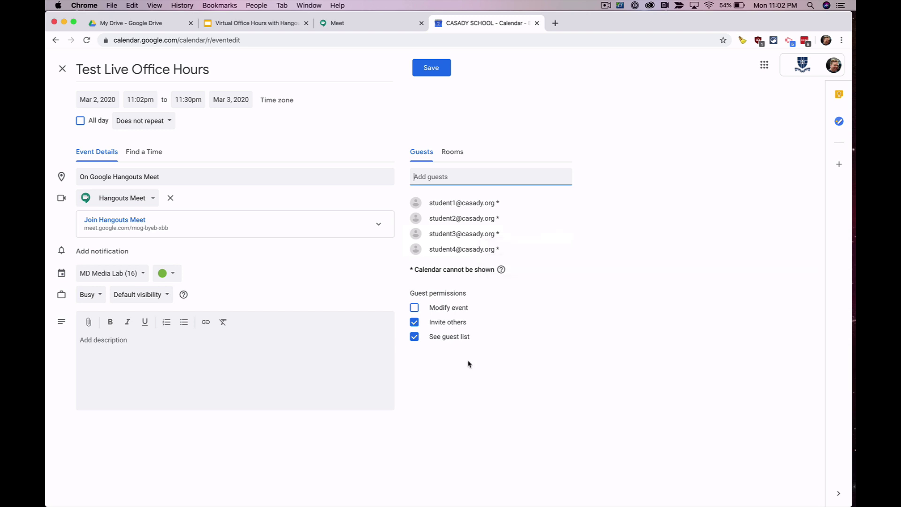
# Step: Write a description asking guests to join using the provided link
pyautogui.click(259, 365)
pyautogui.write('Please use the provided link to join our')
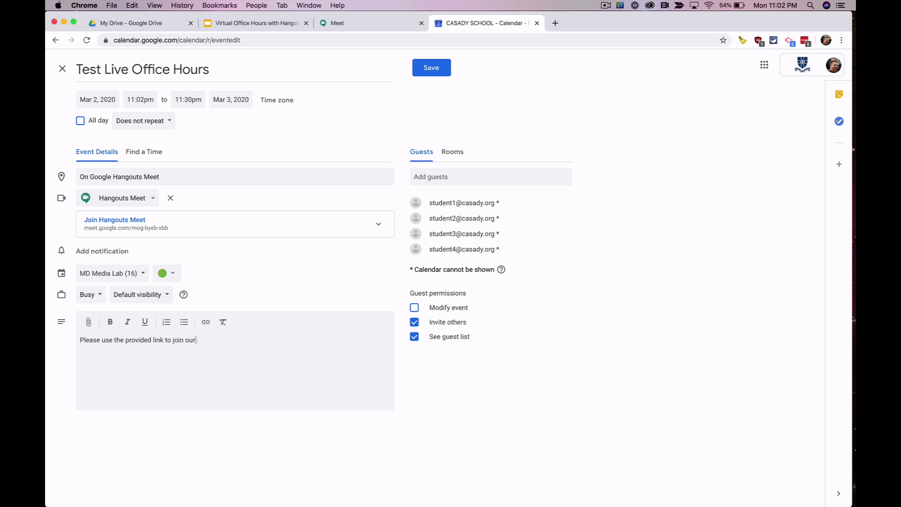
pyautogui.write('us Me')
pyautogui.press('BackSpace')
pyautogui.press('BackSpace')
pyautogui.press('BackSpace')
pyautogui.write('ts Meet.')
# Step: Attach the 'Virtual Office Hours with Hangouts Meet' file to the event
pyautogui.click(89, 323)
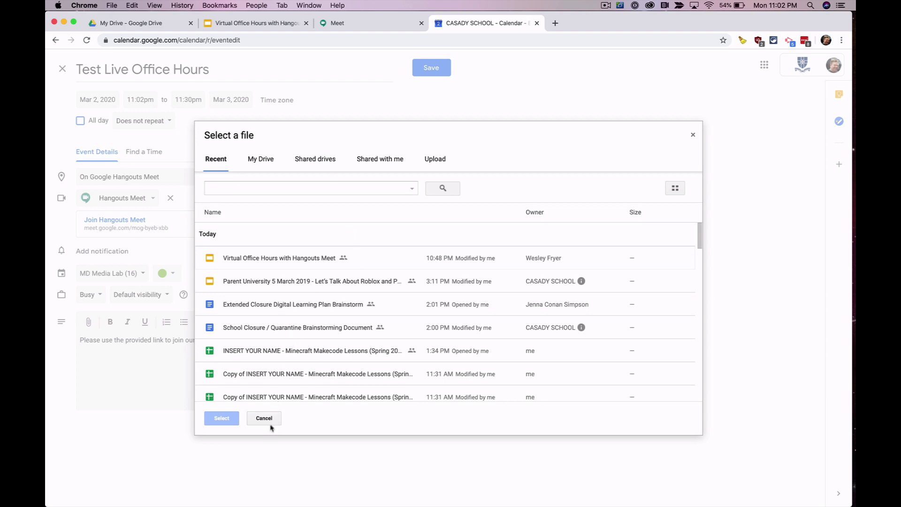
pyautogui.click(265, 419)
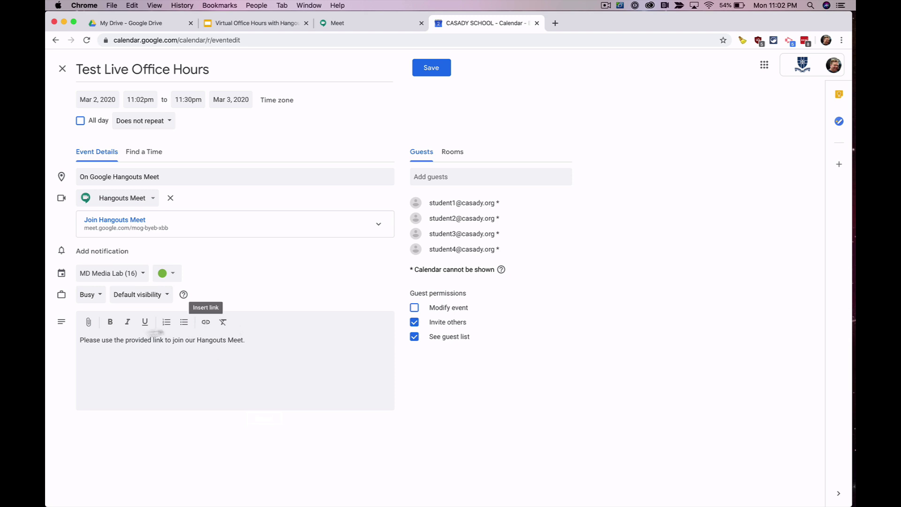
pyautogui.click(89, 322)
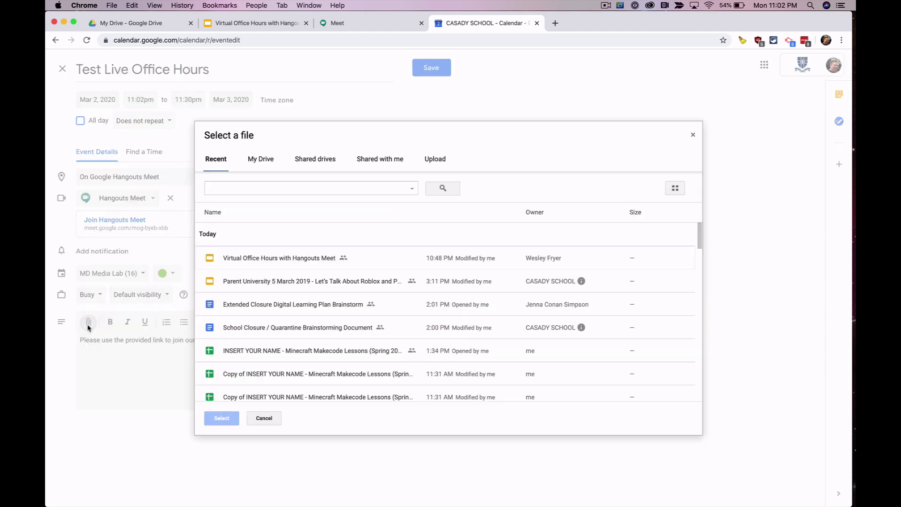
pyautogui.click(268, 258)
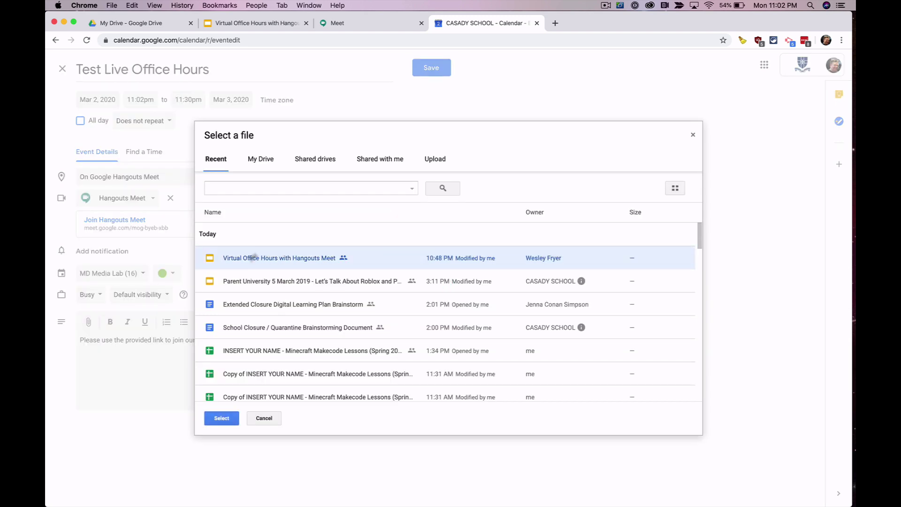
pyautogui.click(222, 418)
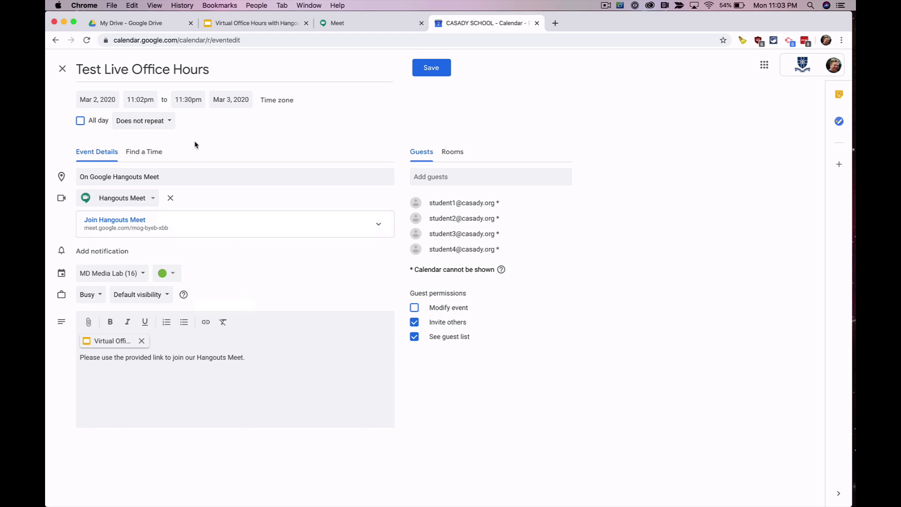
# Step: Change the start time from 11:02pm to 11:04pm, keeping 'Does not repeat'
pyautogui.click(141, 99)
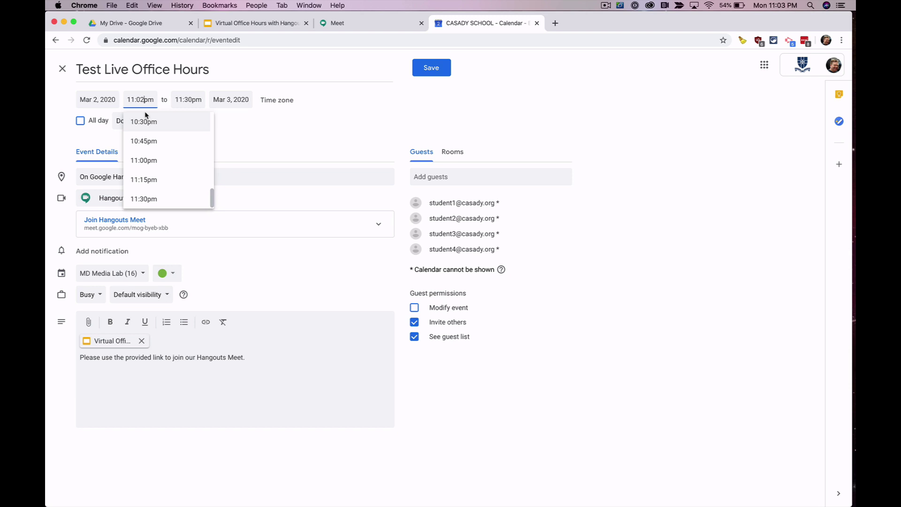
pyautogui.press('BackSpace')
pyautogui.write('4')
pyautogui.click(250, 146)
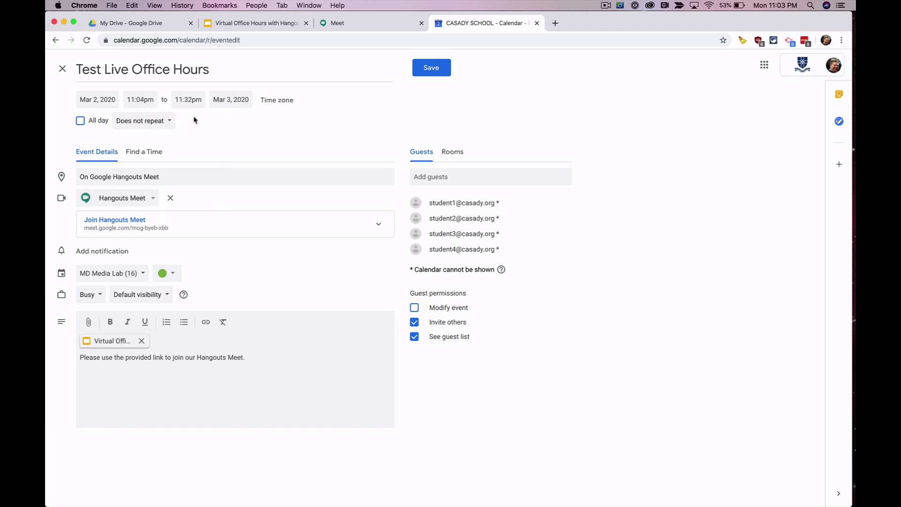
pyautogui.click(165, 122)
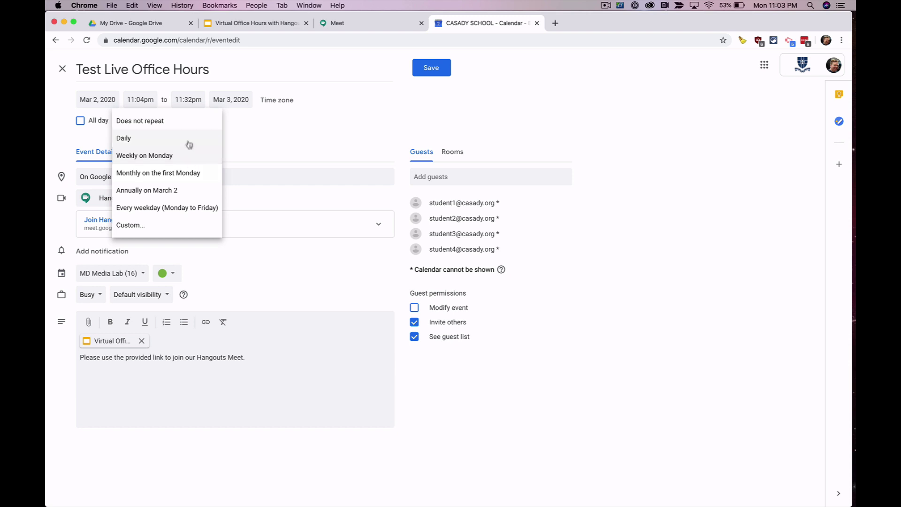
pyautogui.click(268, 143)
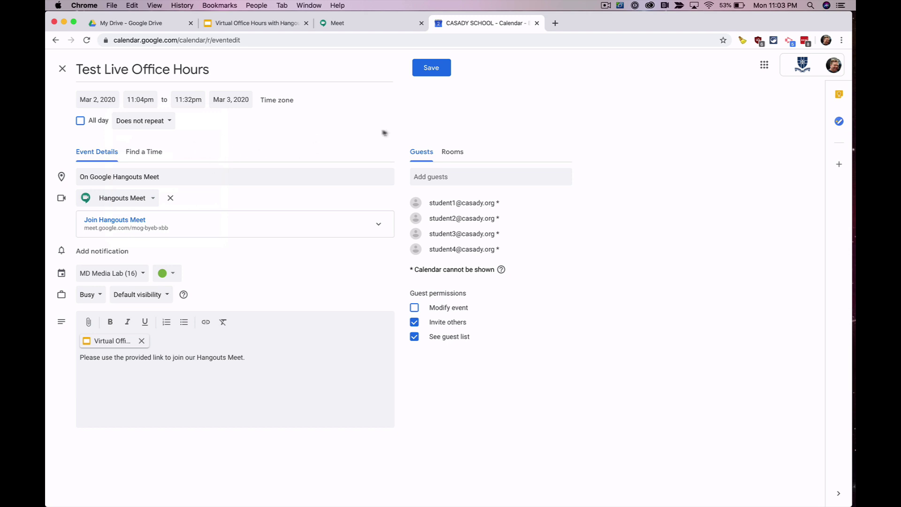
# Step: Save Test Live Office Hours, inviting the four external guests and sharing the attached file
pyautogui.click(437, 72)
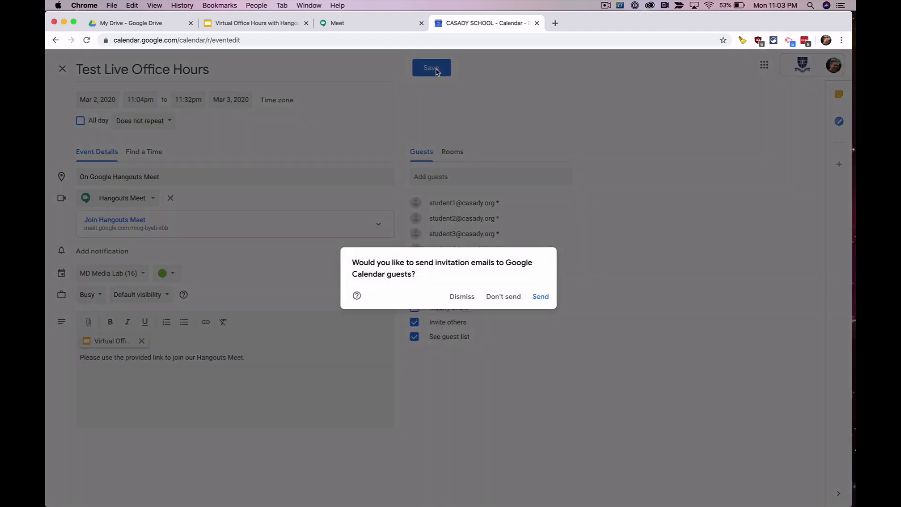
pyautogui.click(540, 296)
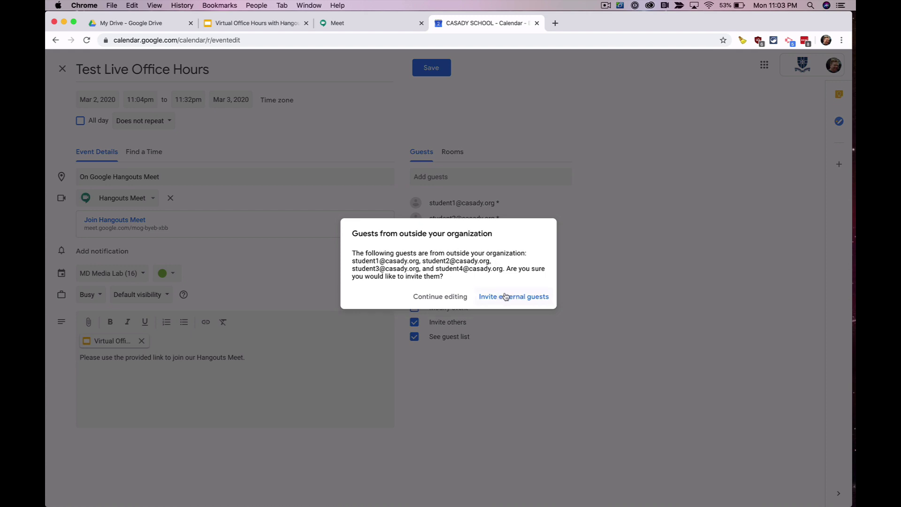
pyautogui.click(503, 297)
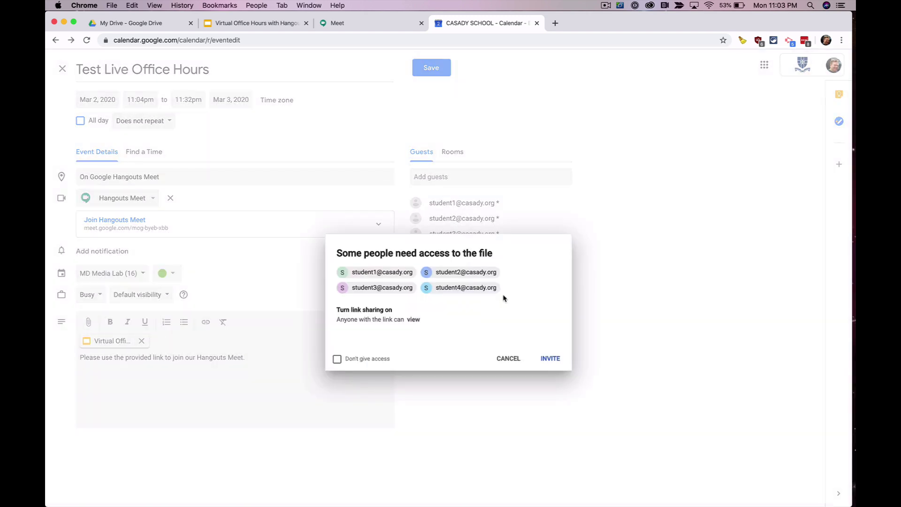
pyautogui.click(545, 358)
# Step: Dismiss the 5/6 Media popup, RSVP Yes to Test Live Office Hours, and reopen its details
pyautogui.click(551, 361)
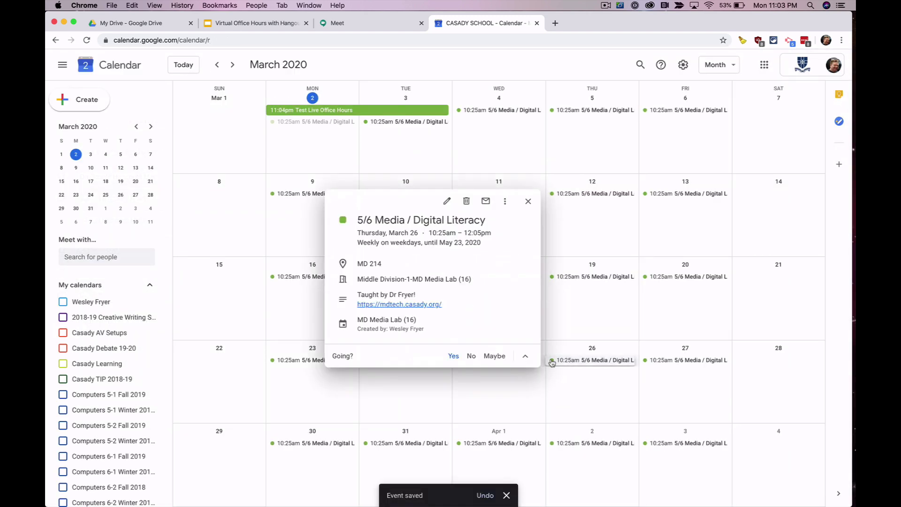
pyautogui.click(528, 201)
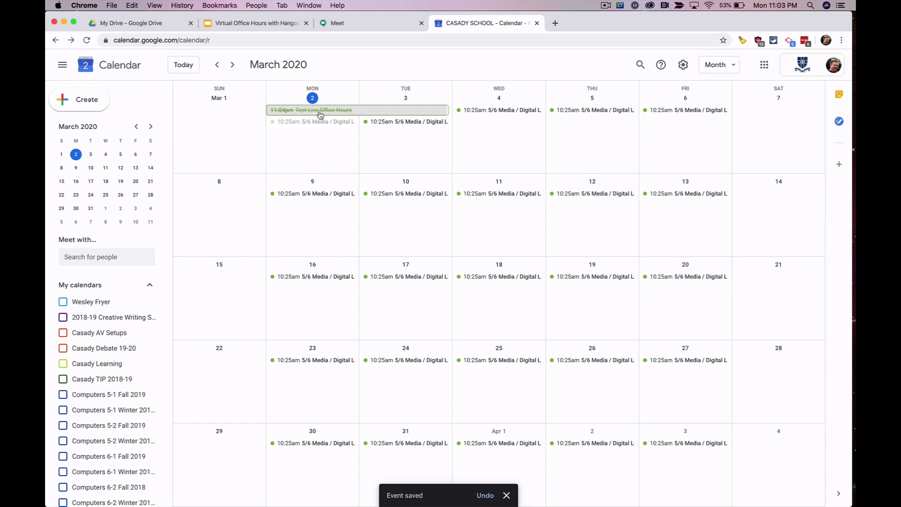
pyautogui.click(321, 111)
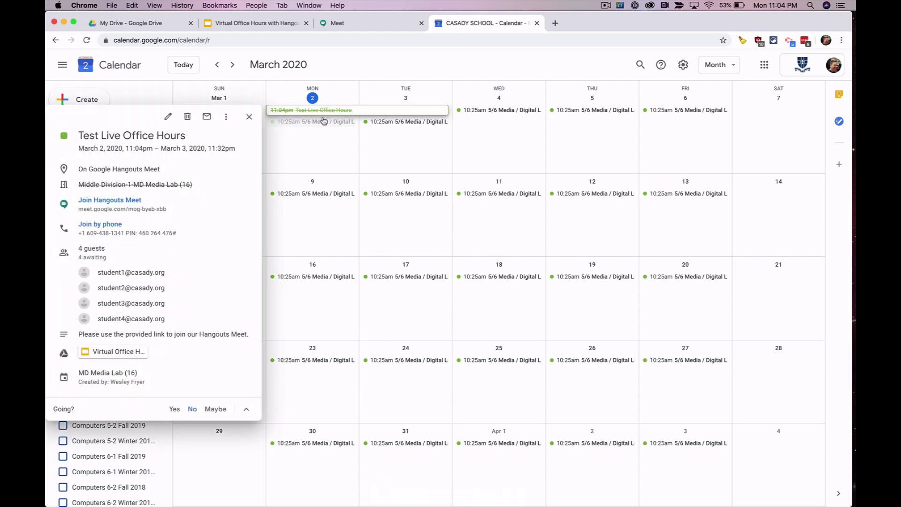
pyautogui.click(176, 408)
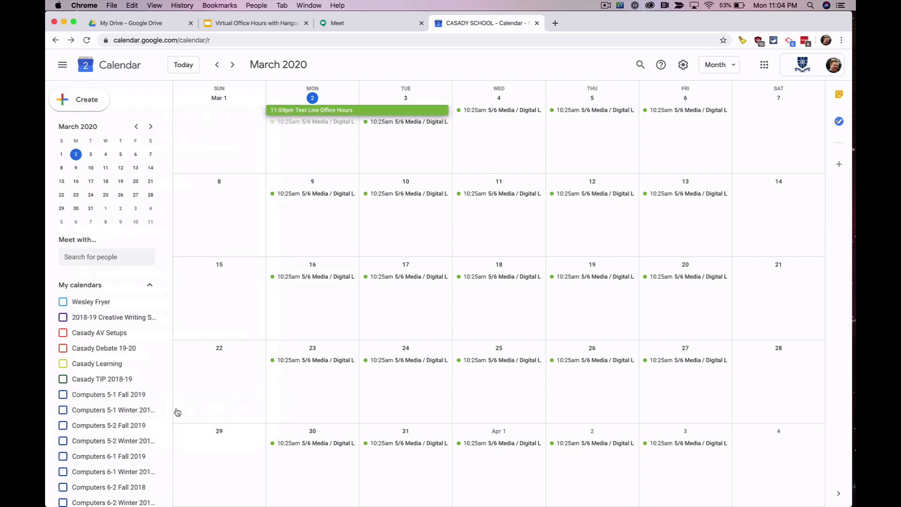
pyautogui.click(304, 111)
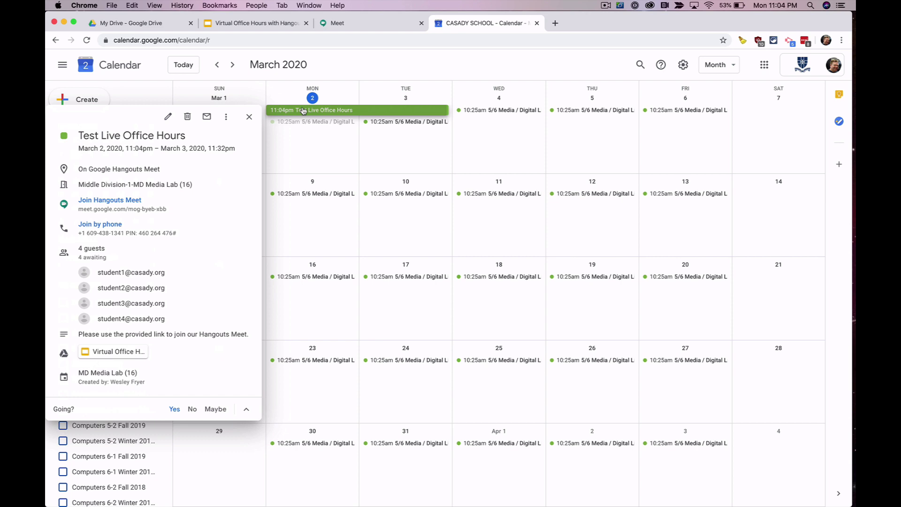
# Step: Change the Test Live Office Hours end date to Mar 2, 2020 and save with Don't send
pyautogui.click(168, 116)
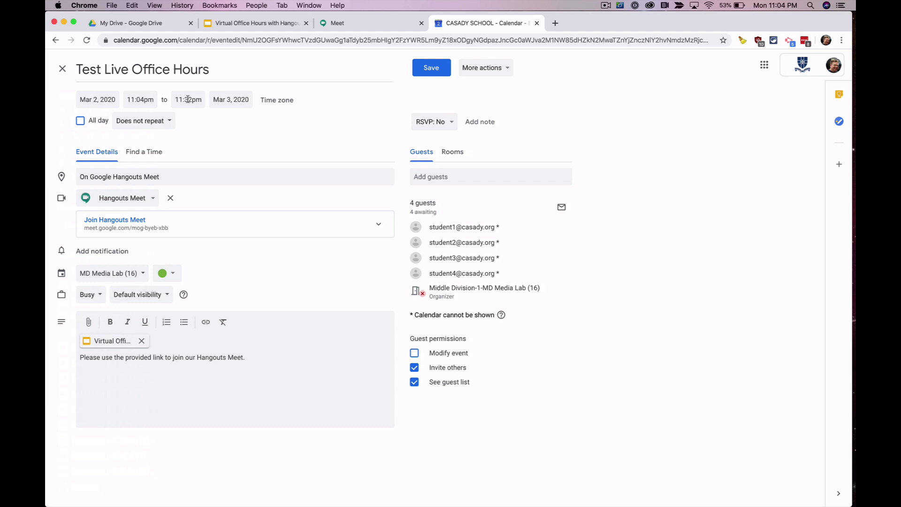
pyautogui.click(227, 99)
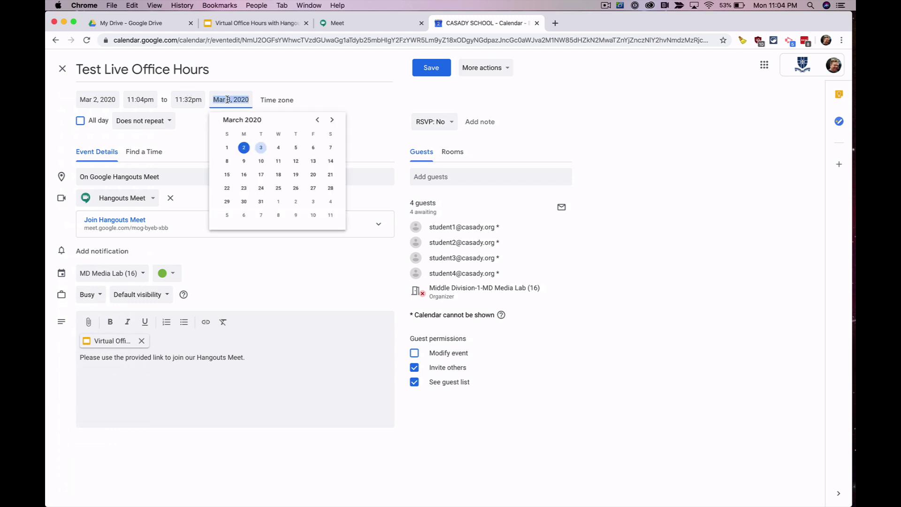
pyautogui.click(243, 147)
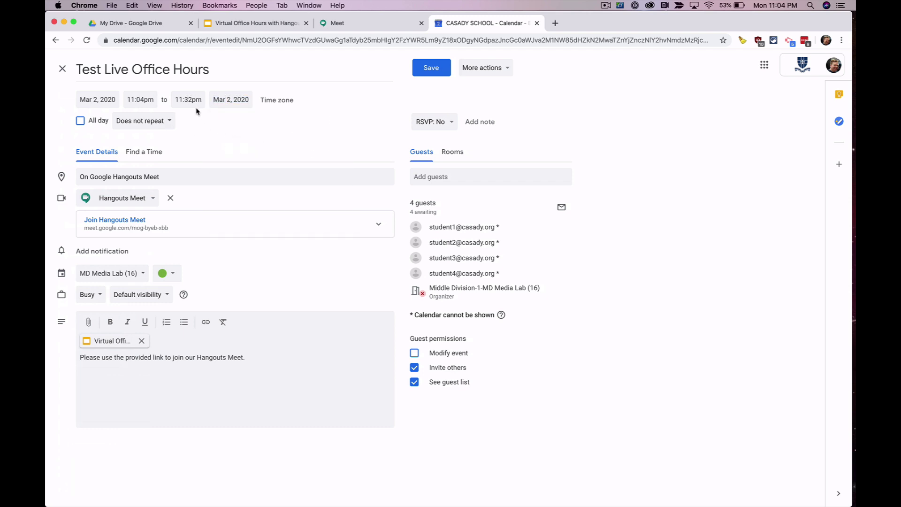
pyautogui.click(428, 69)
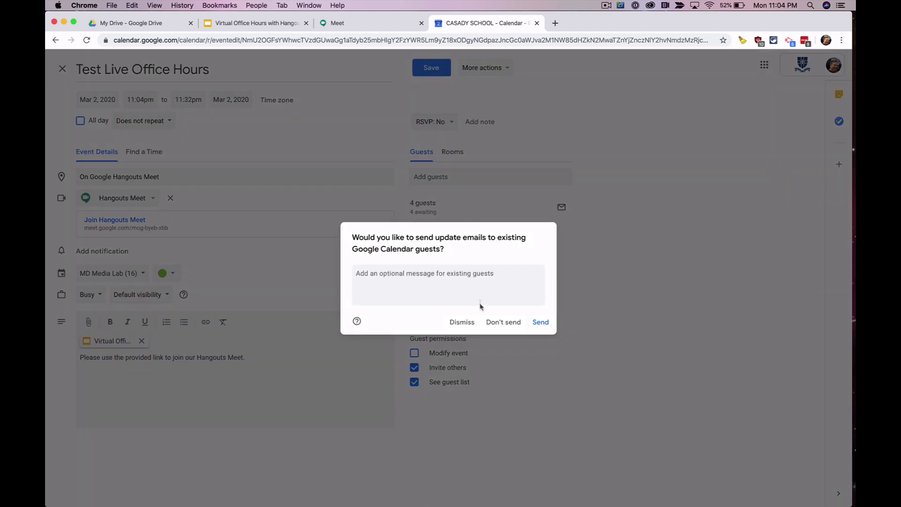
pyautogui.click(503, 322)
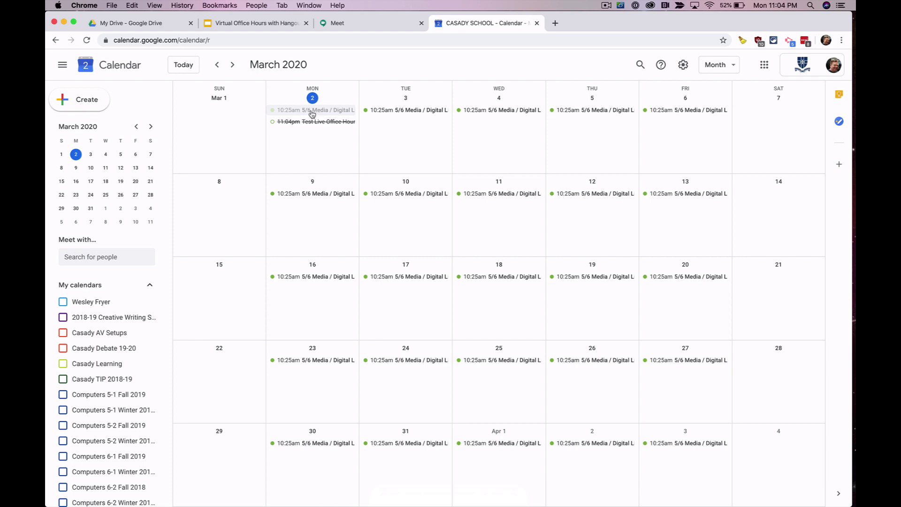
# Step: Dismiss the Digital Literacy card and an untitled quick event, then open Test Live Office Hours details
pyautogui.click(312, 111)
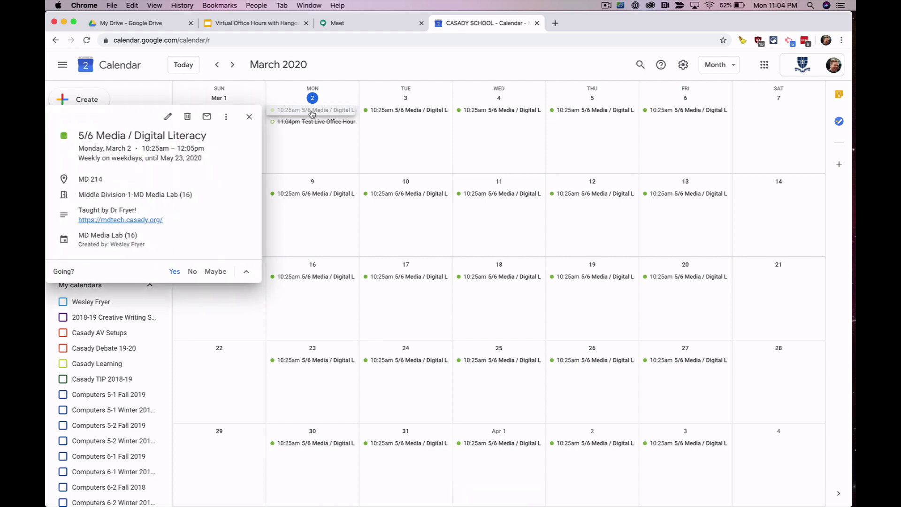
pyautogui.click(250, 117)
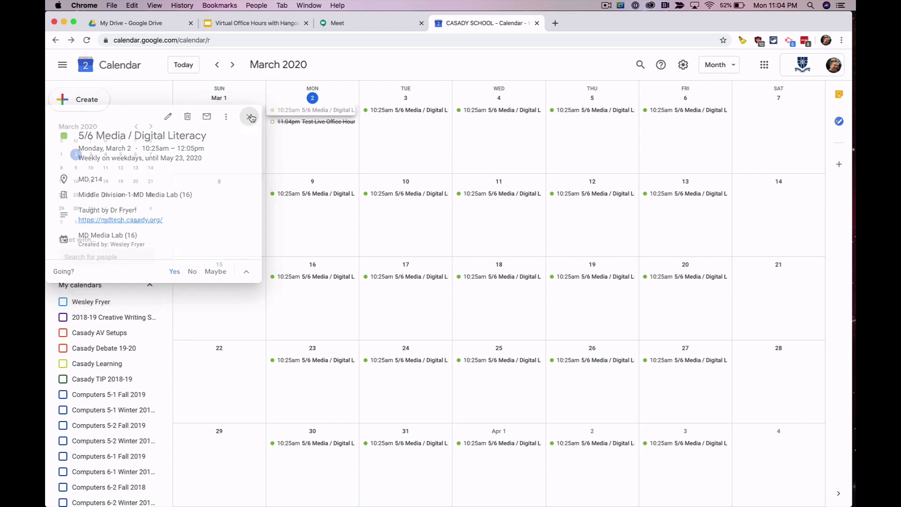
pyautogui.click(314, 131)
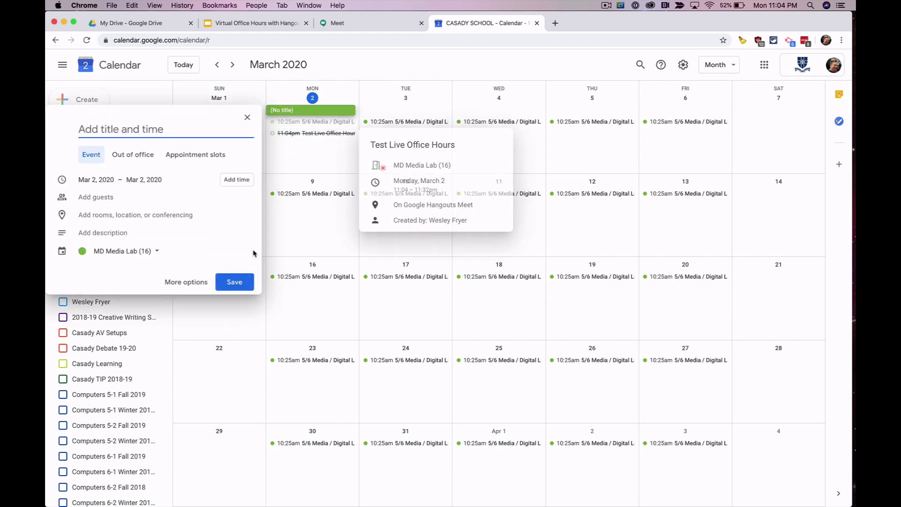
pyautogui.click(248, 117)
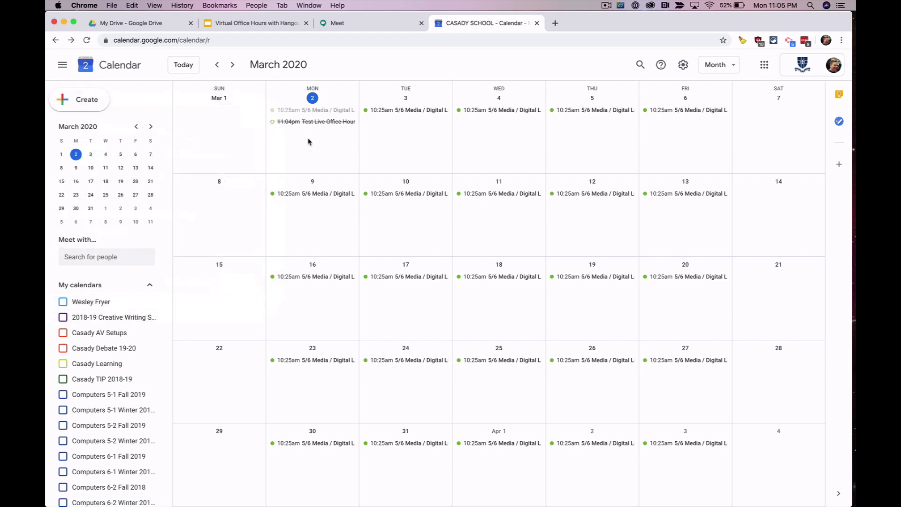
pyautogui.click(310, 123)
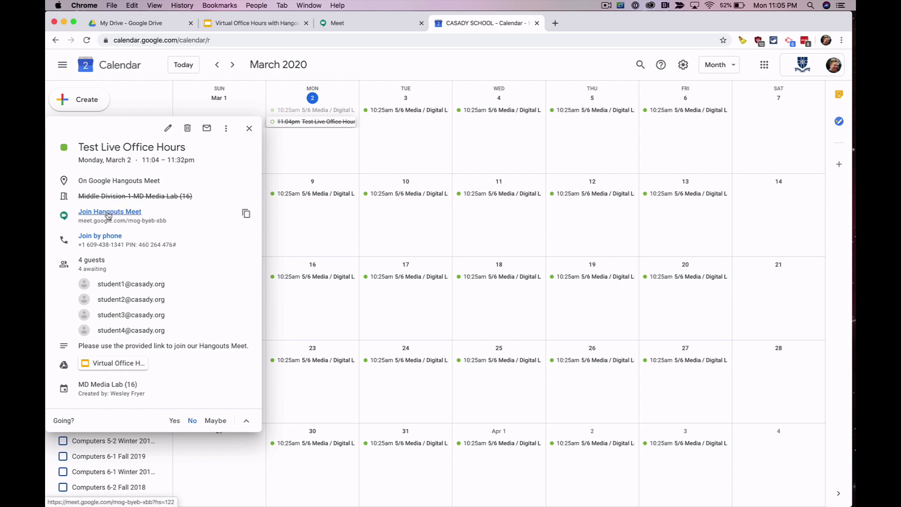
# Step: Join the event's Hangouts Meet call with the camera switched off
pyautogui.click(109, 216)
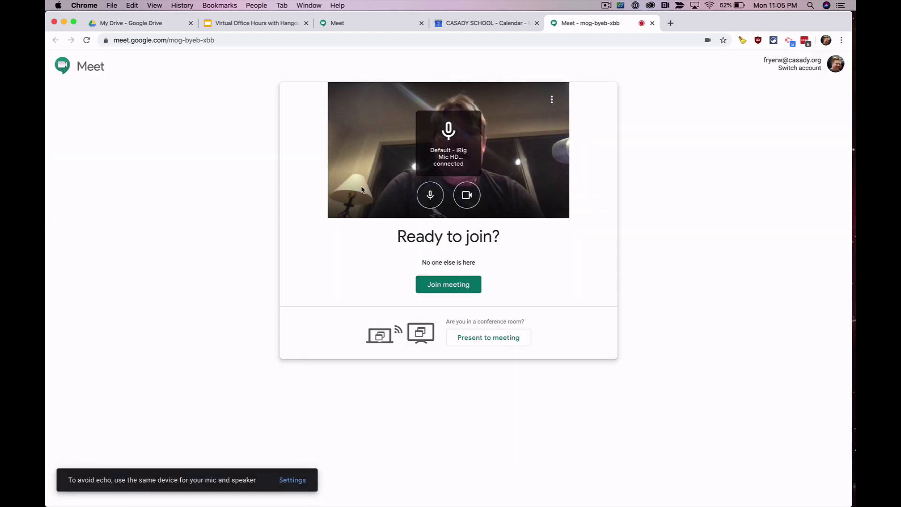
pyautogui.click(465, 195)
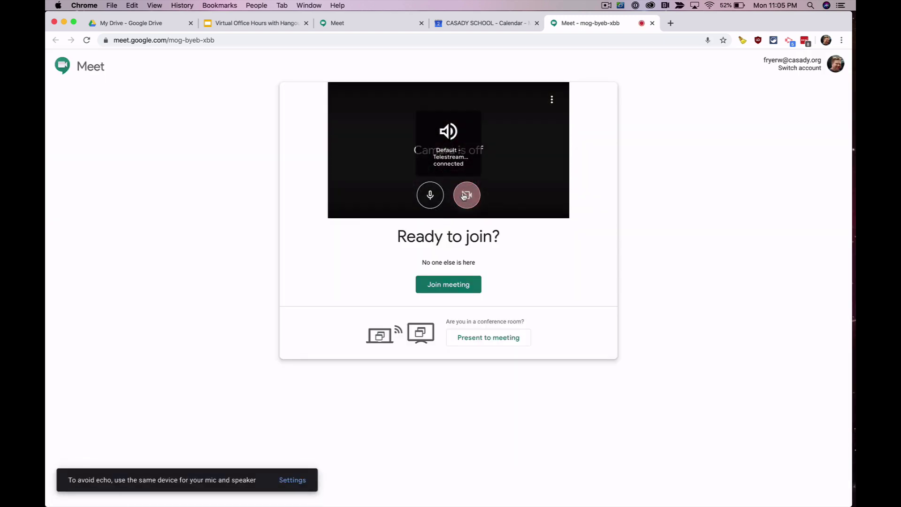
pyautogui.click(449, 285)
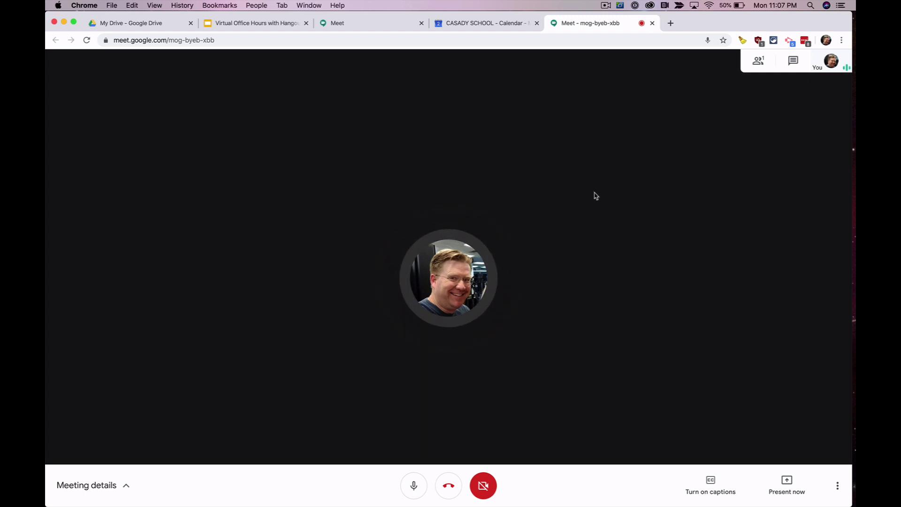
# Step: Check the People and Chat panels, close them, and switch on live captions
pyautogui.click(759, 63)
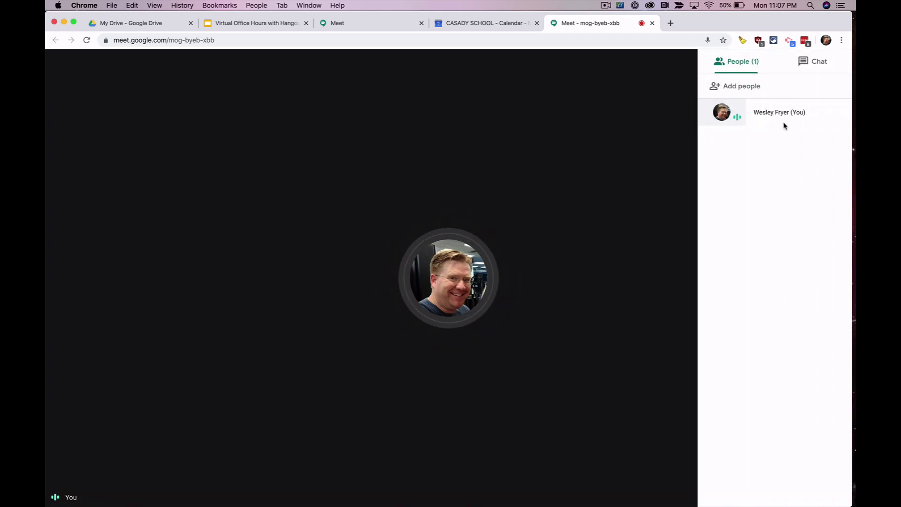
pyautogui.click(819, 63)
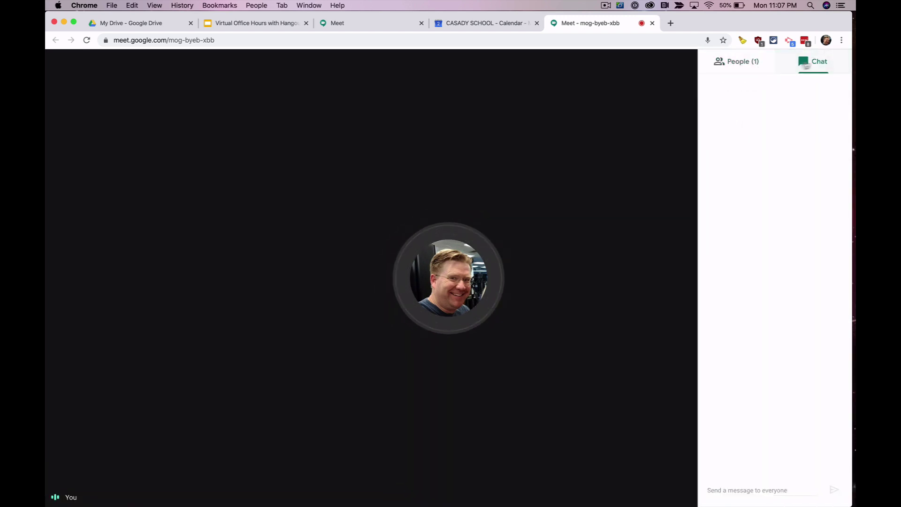
pyautogui.click(722, 67)
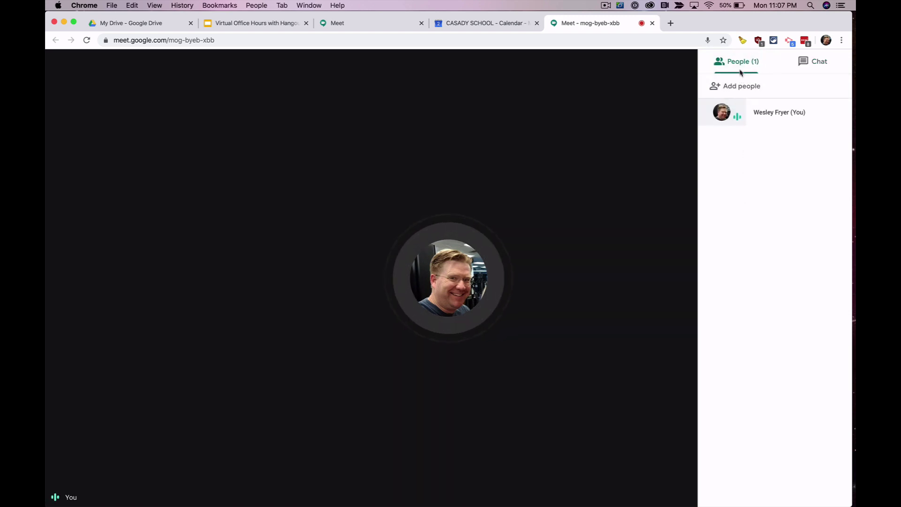
pyautogui.click(690, 275)
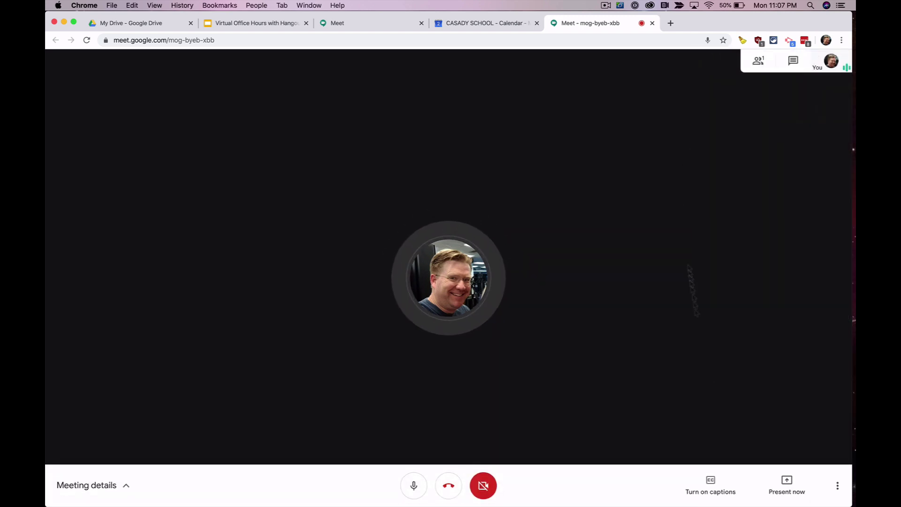
pyautogui.click(707, 486)
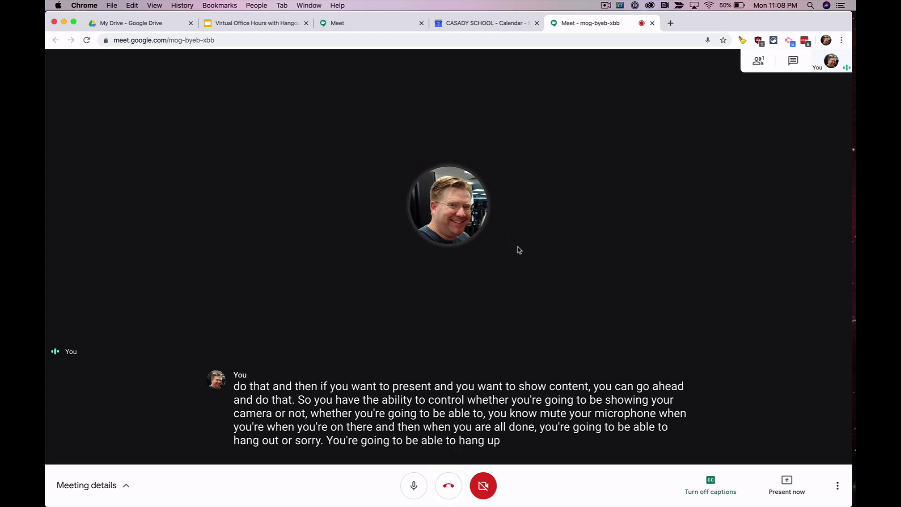
# Step: Present the Virtual Office Hours with Hangouts Meet deck full screen starting from slide 1
pyautogui.click(269, 30)
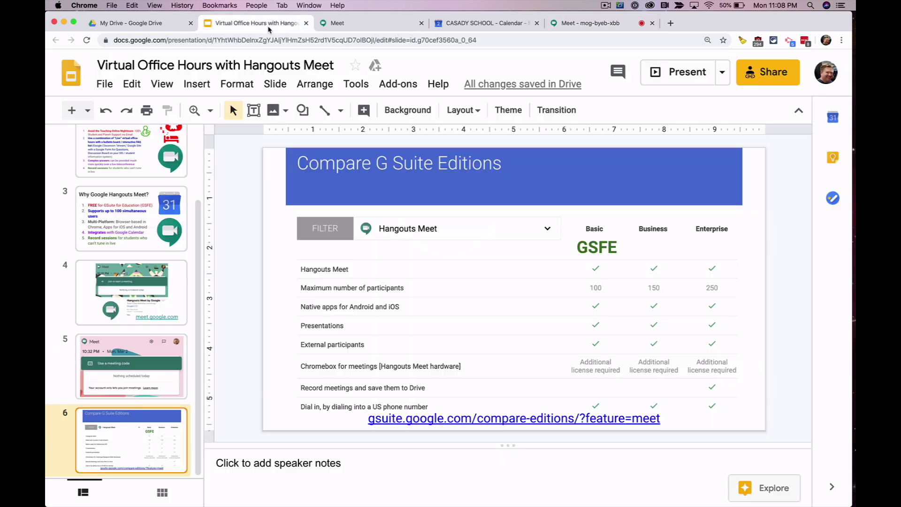
pyautogui.scroll(3, 133, 291)
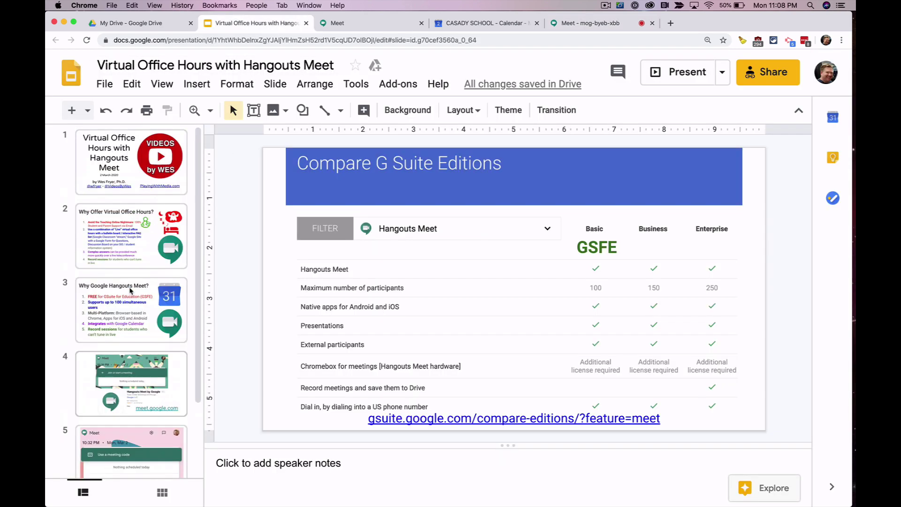
pyautogui.click(148, 172)
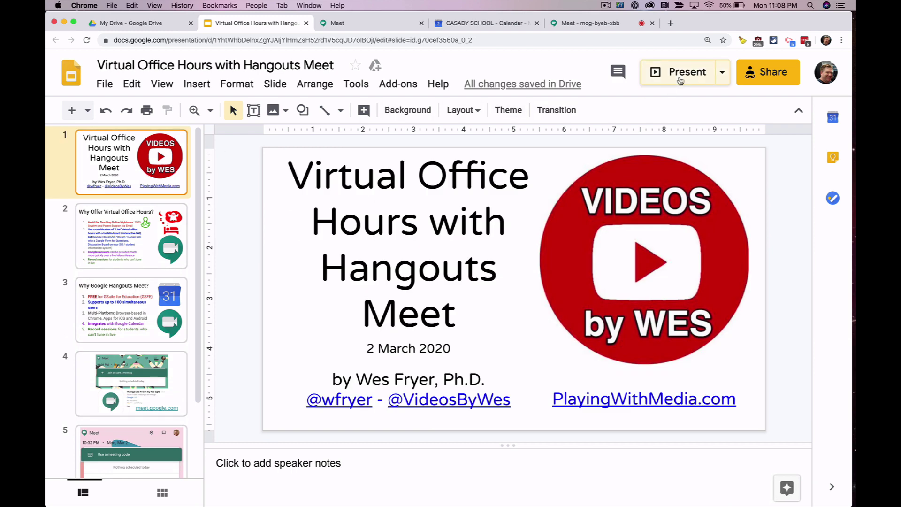
pyautogui.click(681, 81)
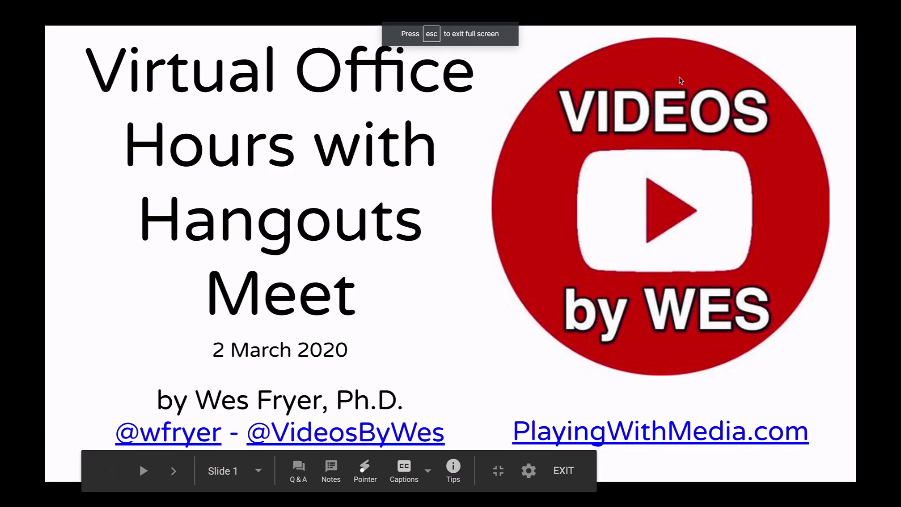